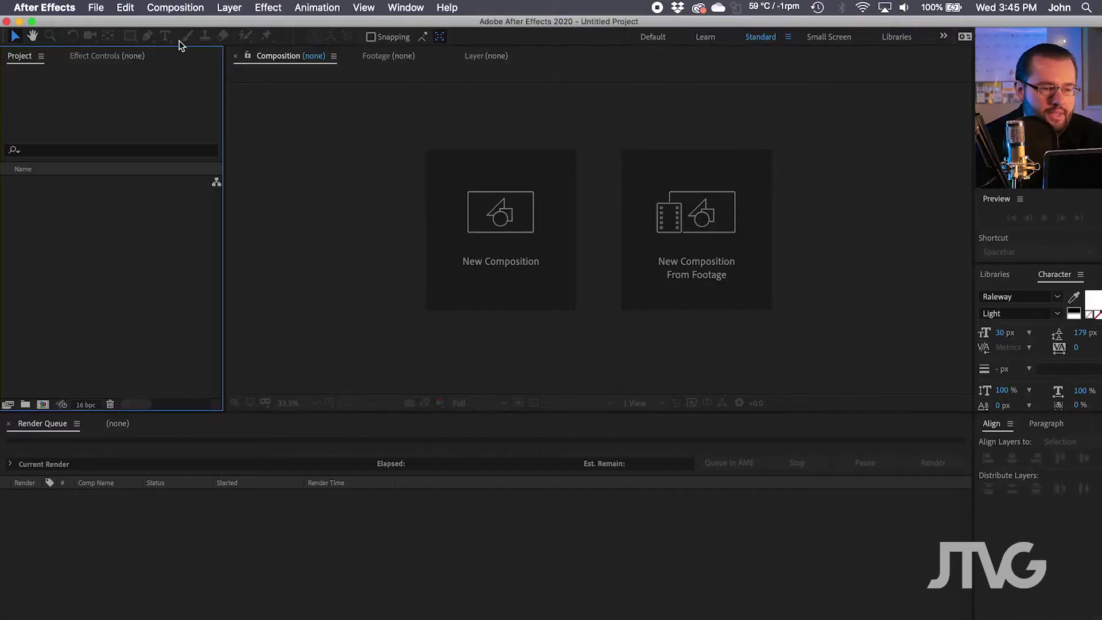
- Create a 1920×1080, 29.97 fps composition named COUNTDOWN lasting 0;00;30;00
click(189, 25)
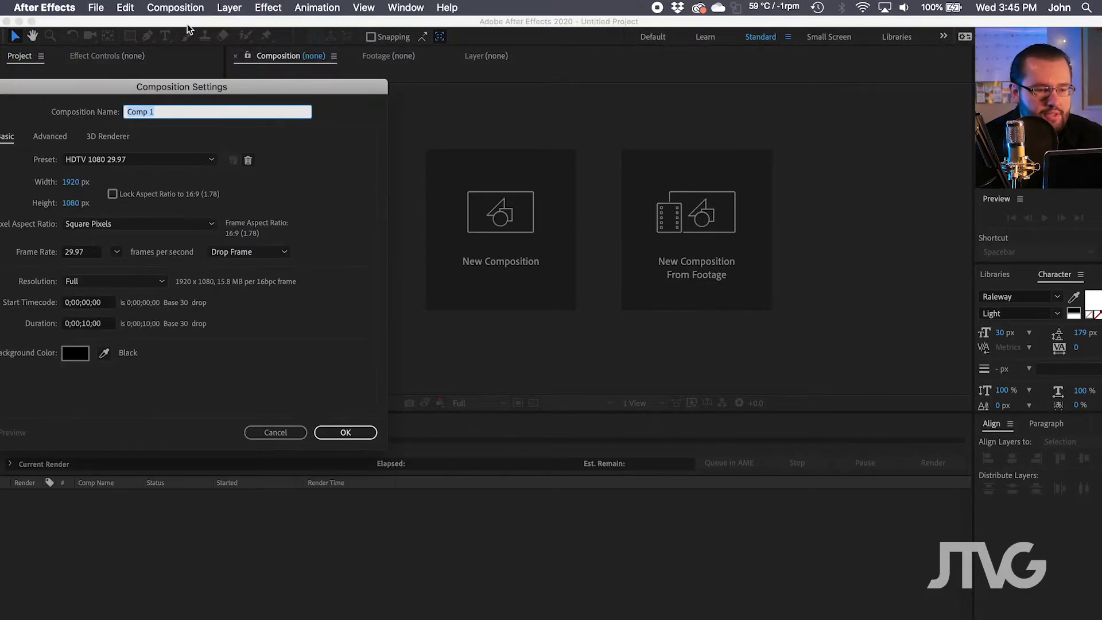
drag(163, 91, 506, 191)
click(435, 423)
key(BackSpace)
text(3)
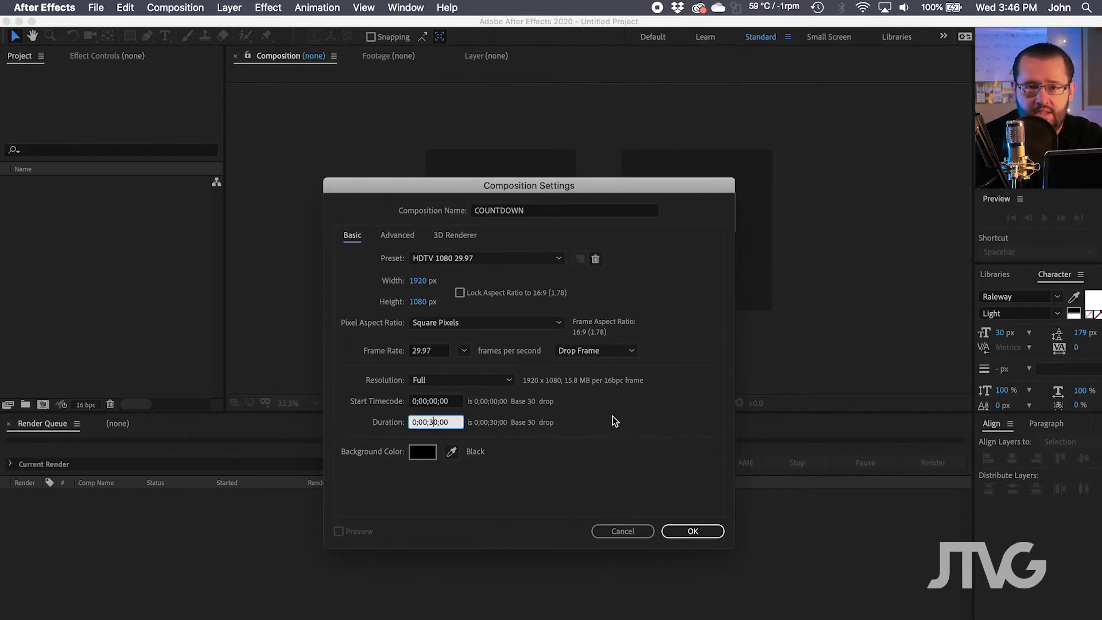
click(693, 530)
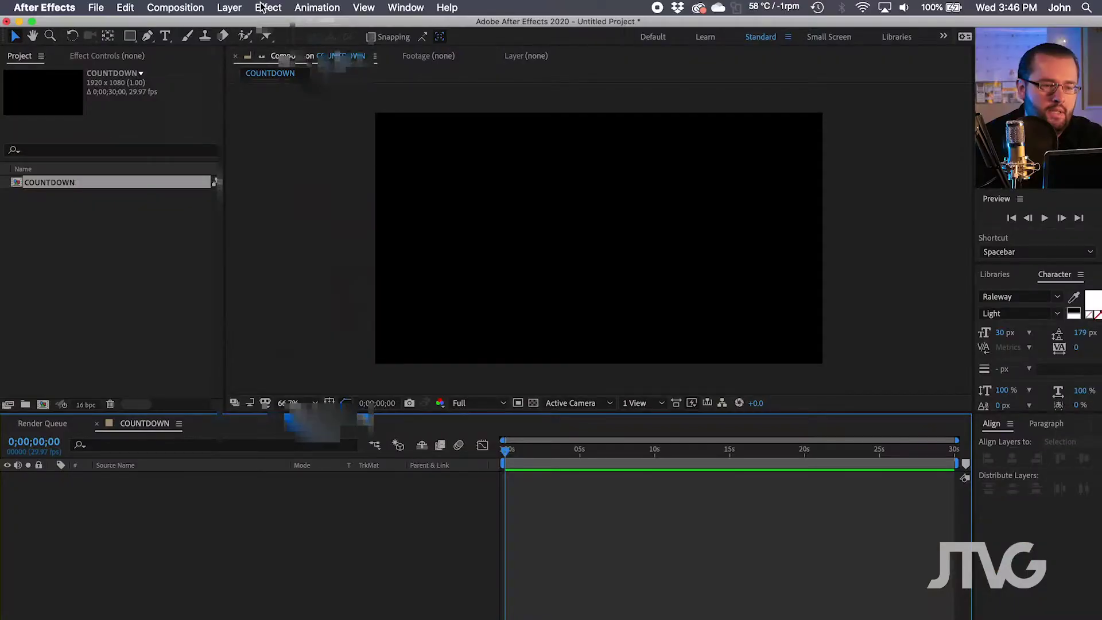
click(229, 7)
- Add a full-frame green solid layer to the COUNTDOWN timeline
mouse_move(241, 25)
click(417, 42)
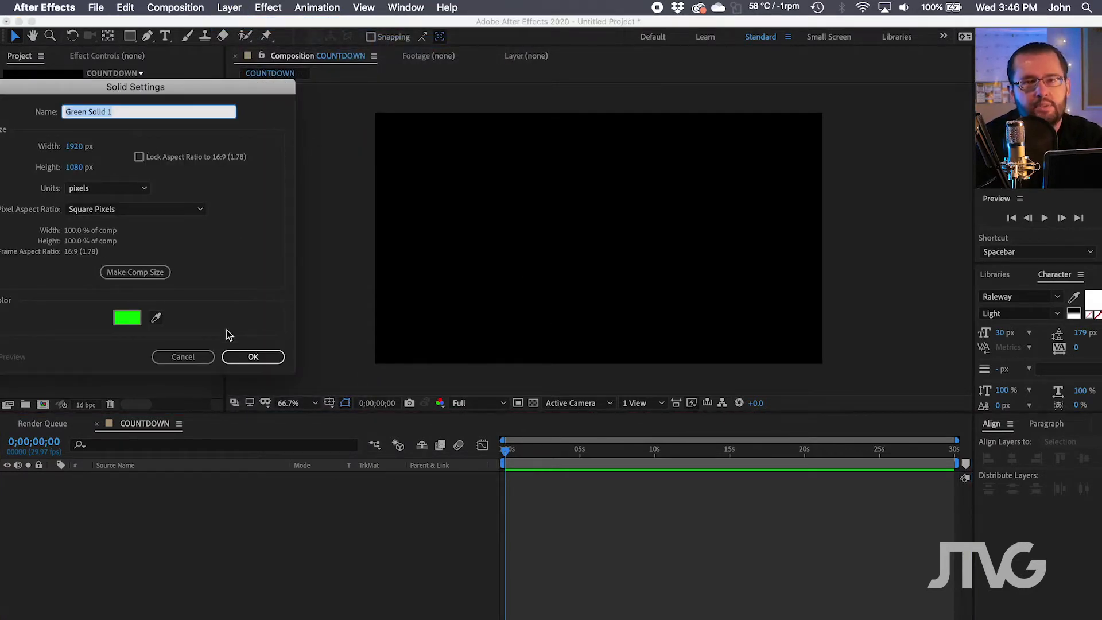
click(245, 353)
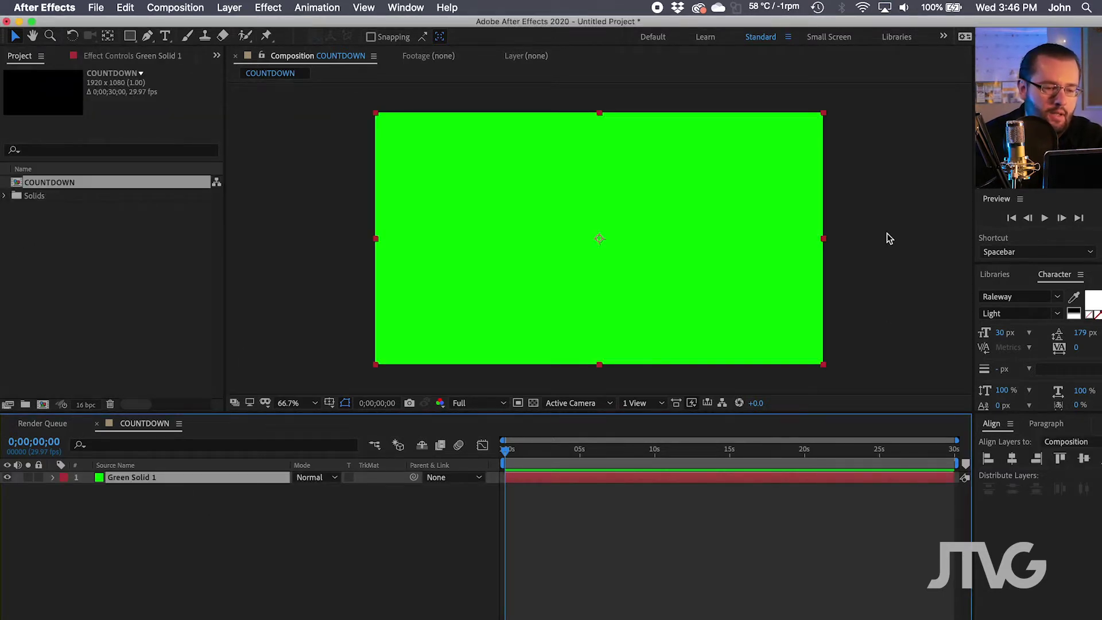
- Apply the Numbers text effect to the solid using Open Sans Bold
click(268, 8)
mouse_move(322, 275)
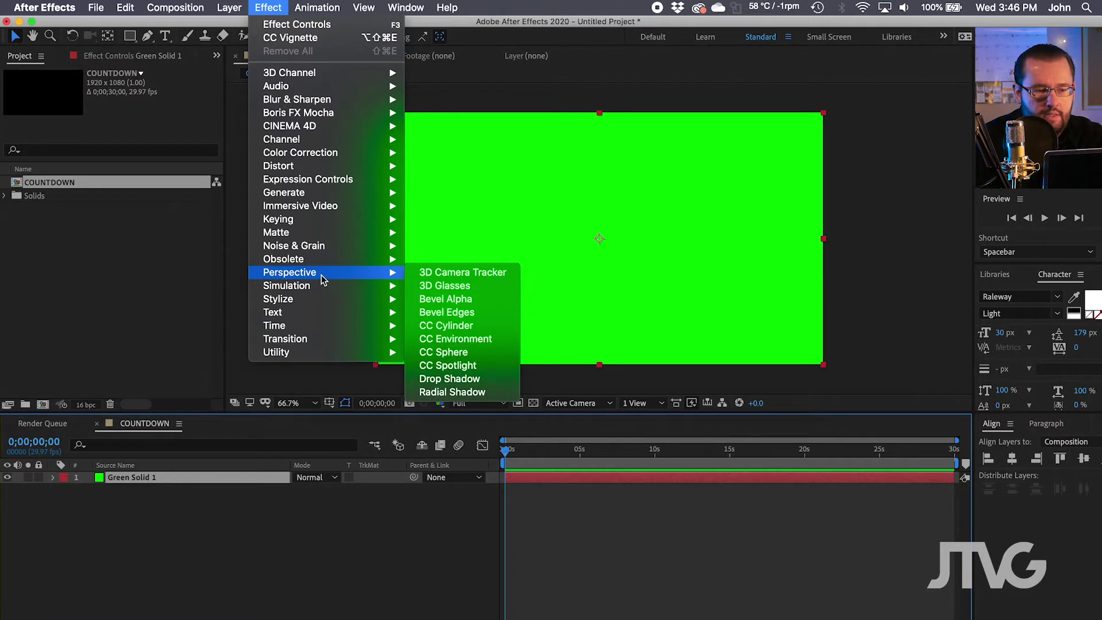
mouse_move(304, 314)
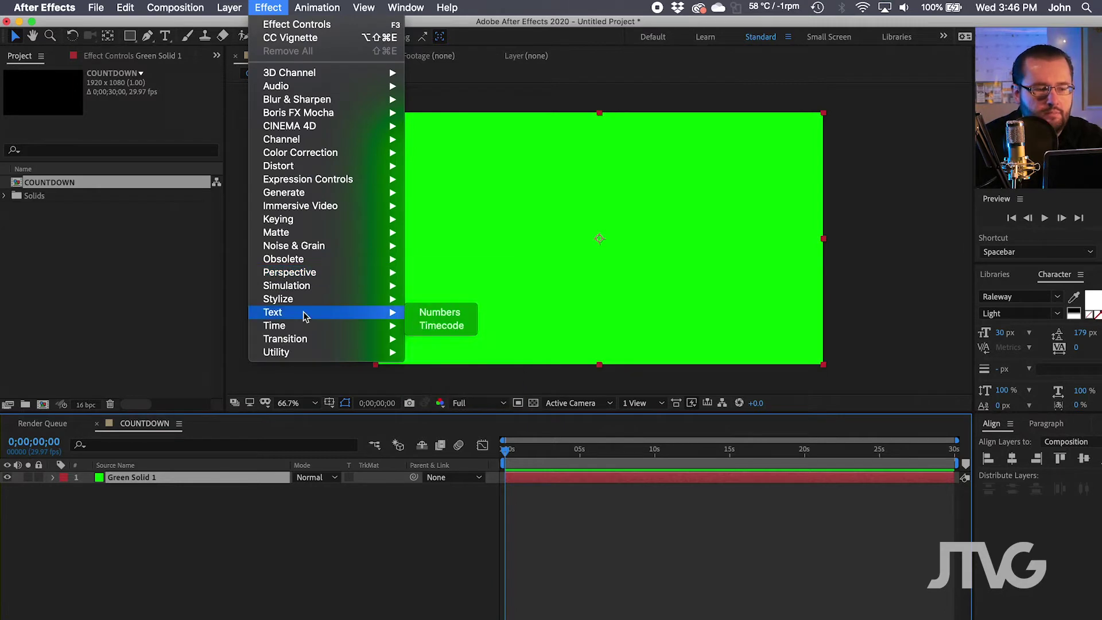
click(439, 313)
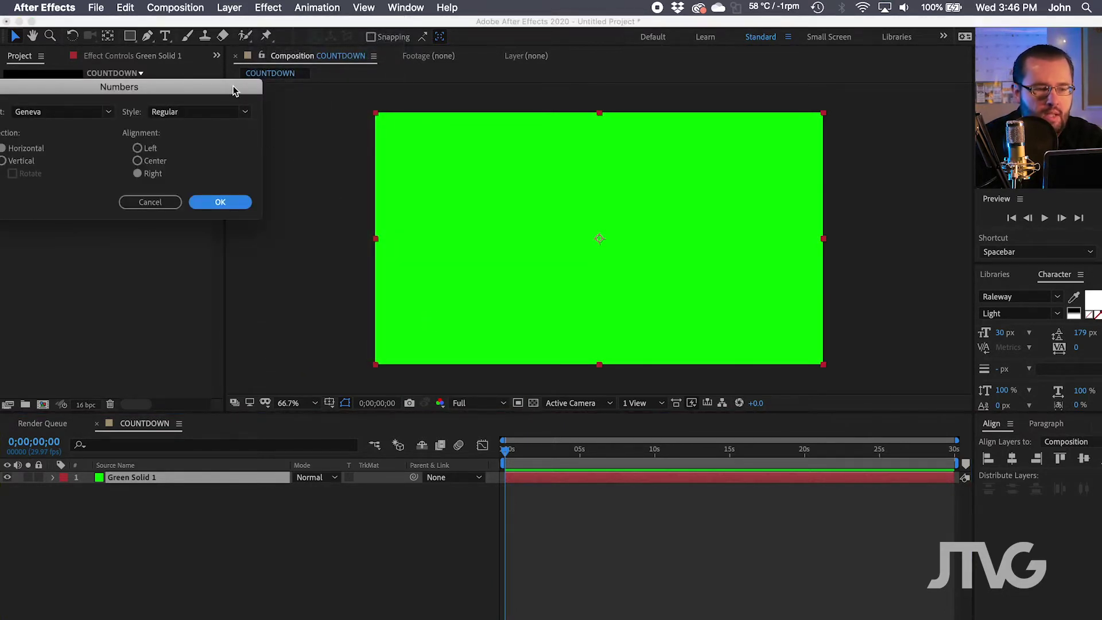
drag(232, 90, 499, 205)
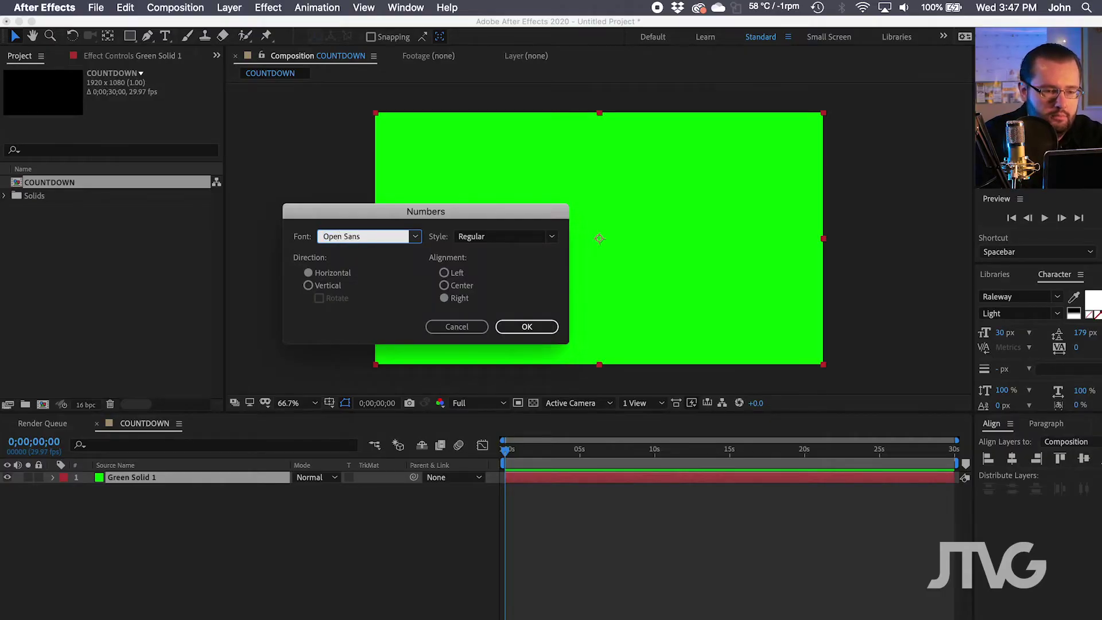
click(551, 237)
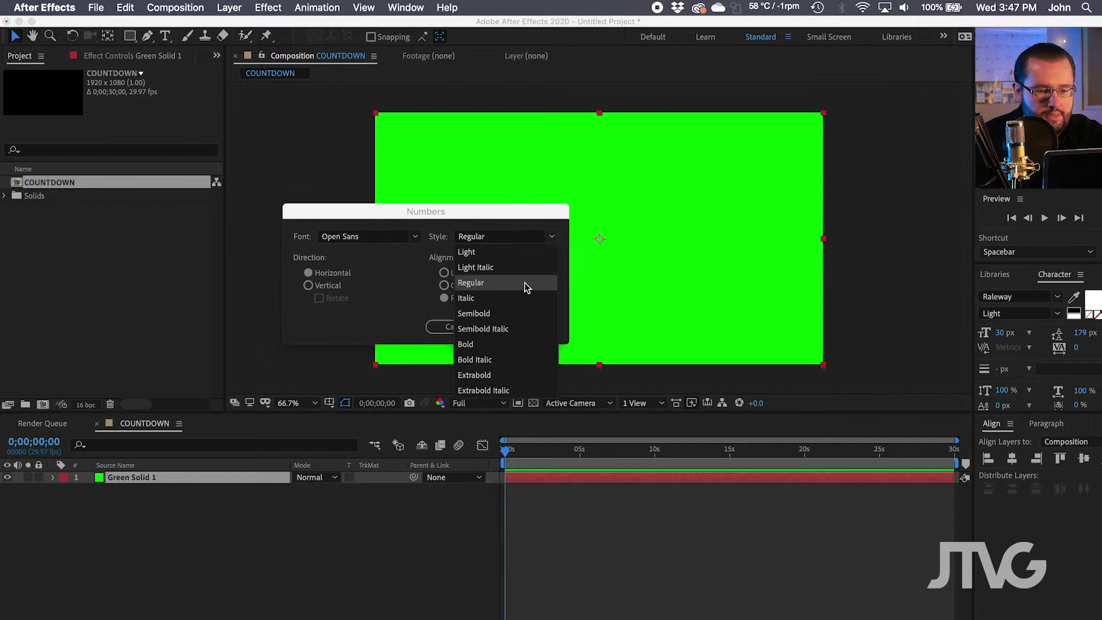
click(471, 342)
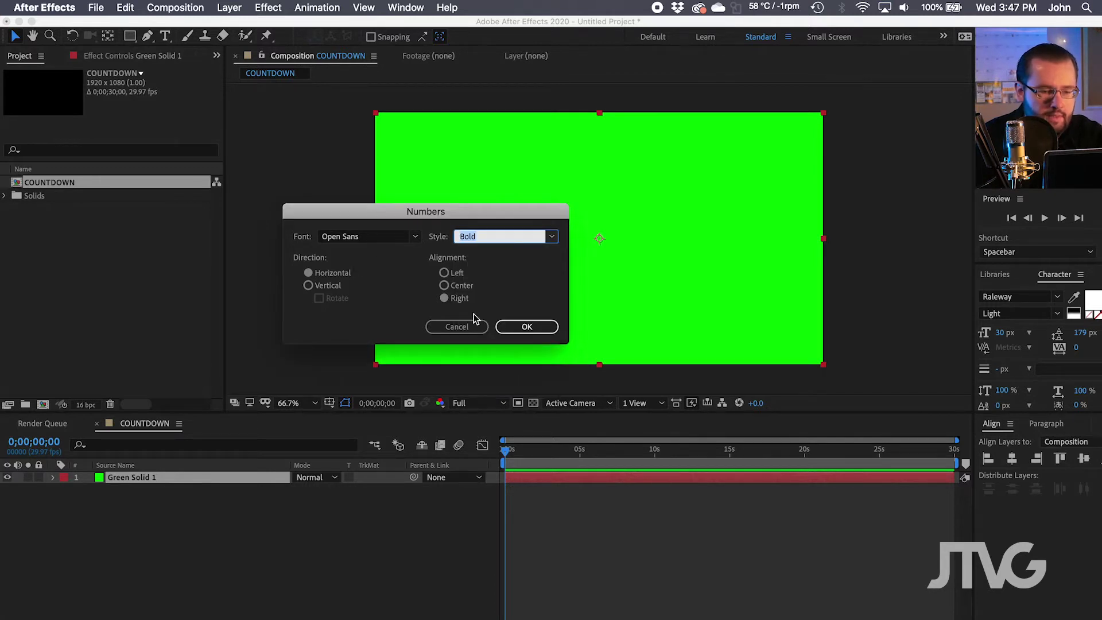
click(518, 327)
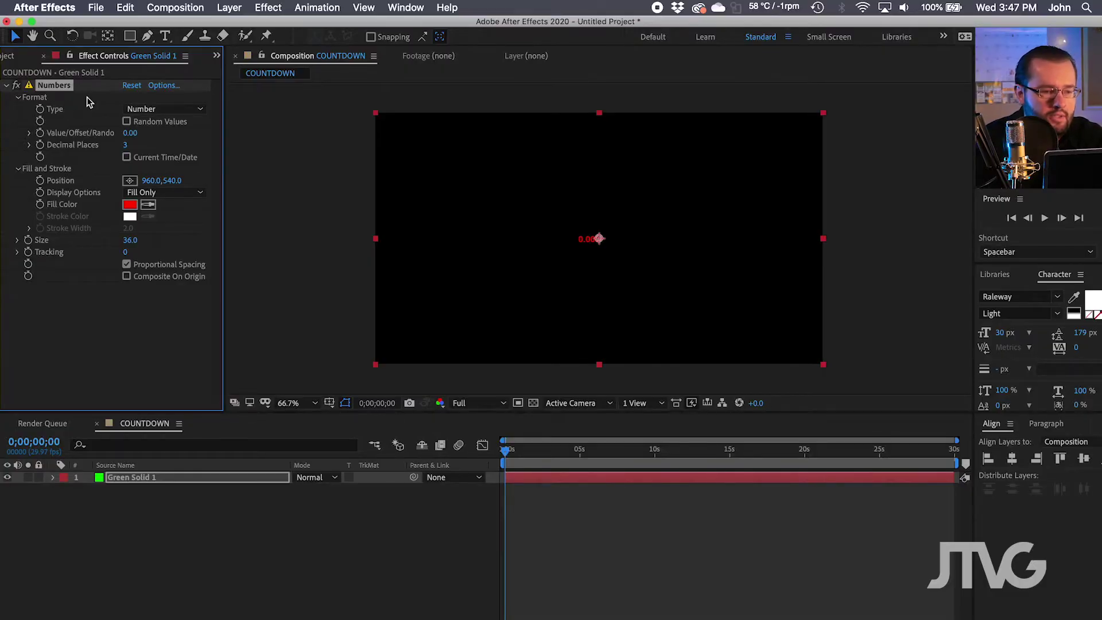
- Set the Numbers effect Type to Timecode [30]
click(169, 109)
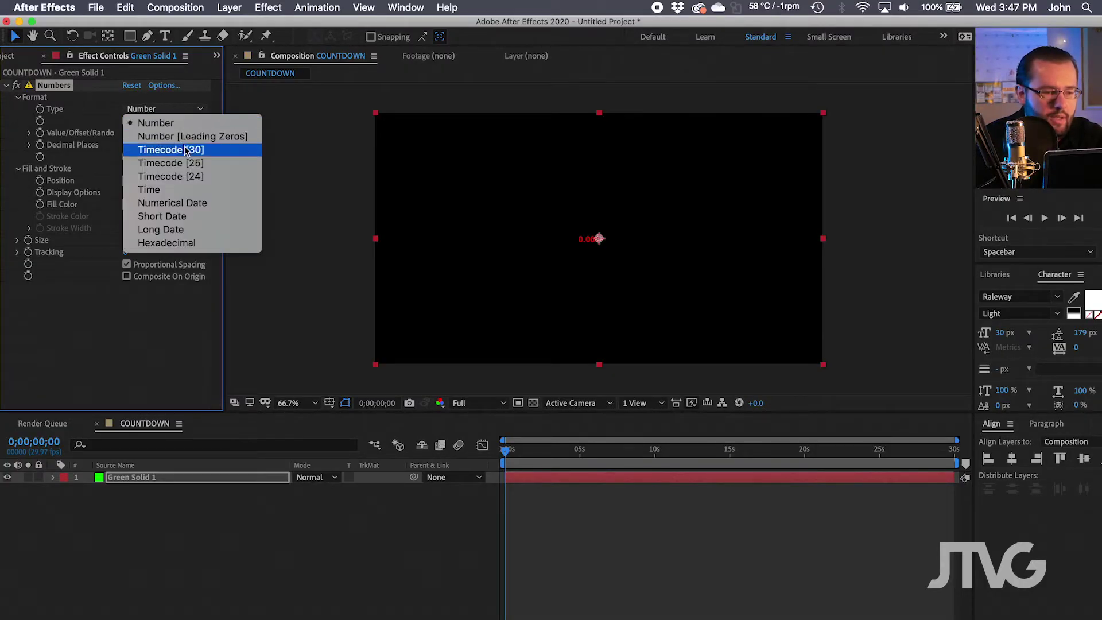
click(163, 149)
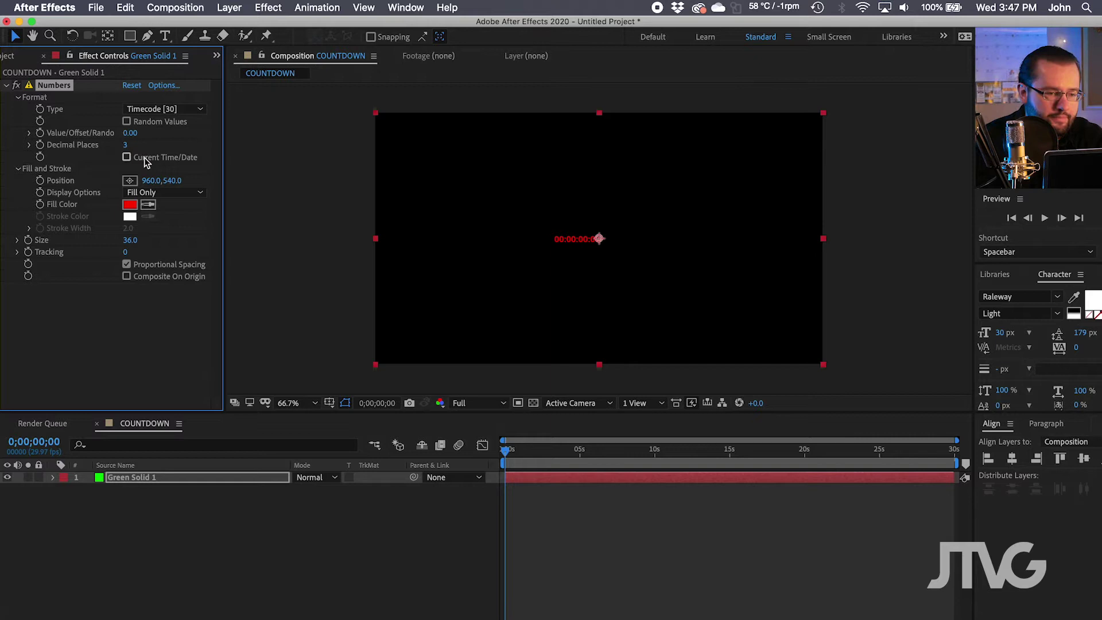
- Set the timecode fill colour to white, FFFFFF
click(129, 206)
text(FFFFFF)
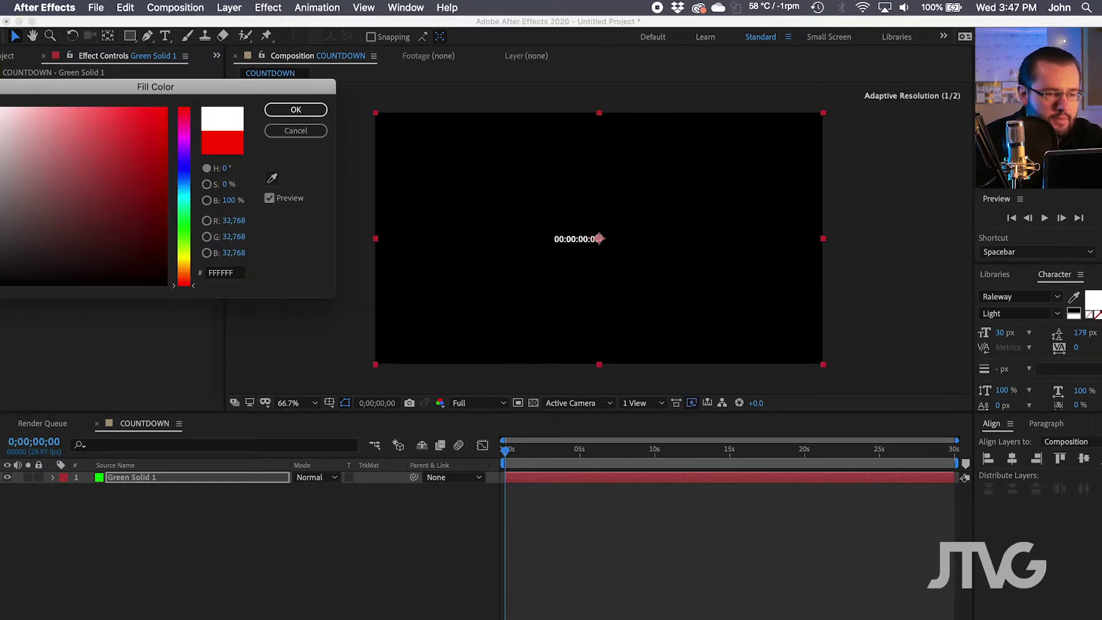
click(304, 110)
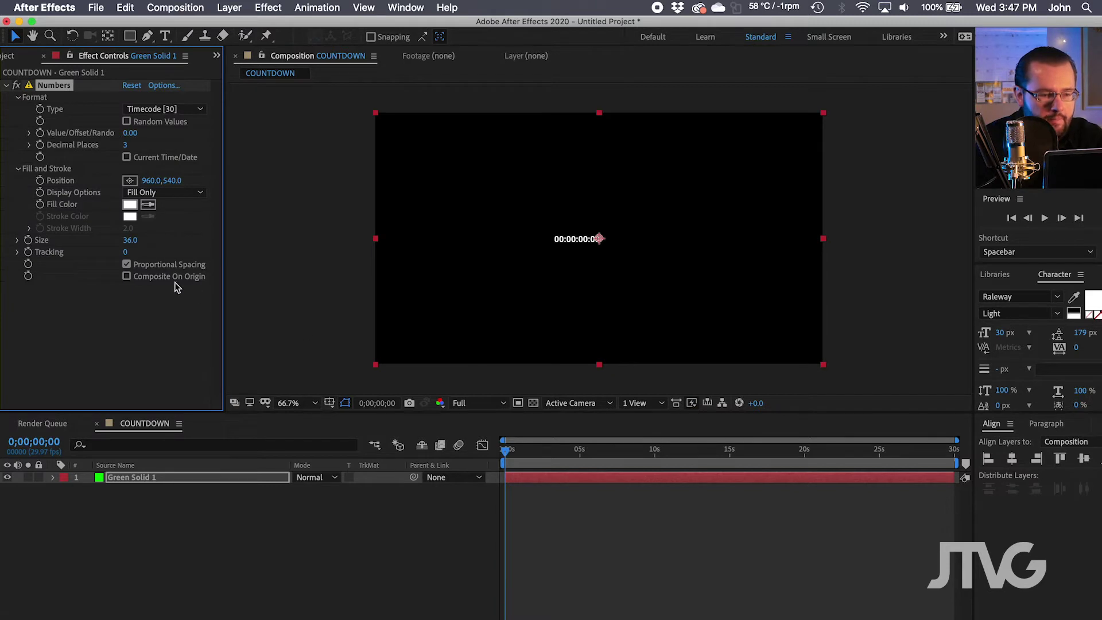
- Make the digits size 271, non-proportional with tracking 11, positioned at X 1542
drag(138, 241, 259, 239)
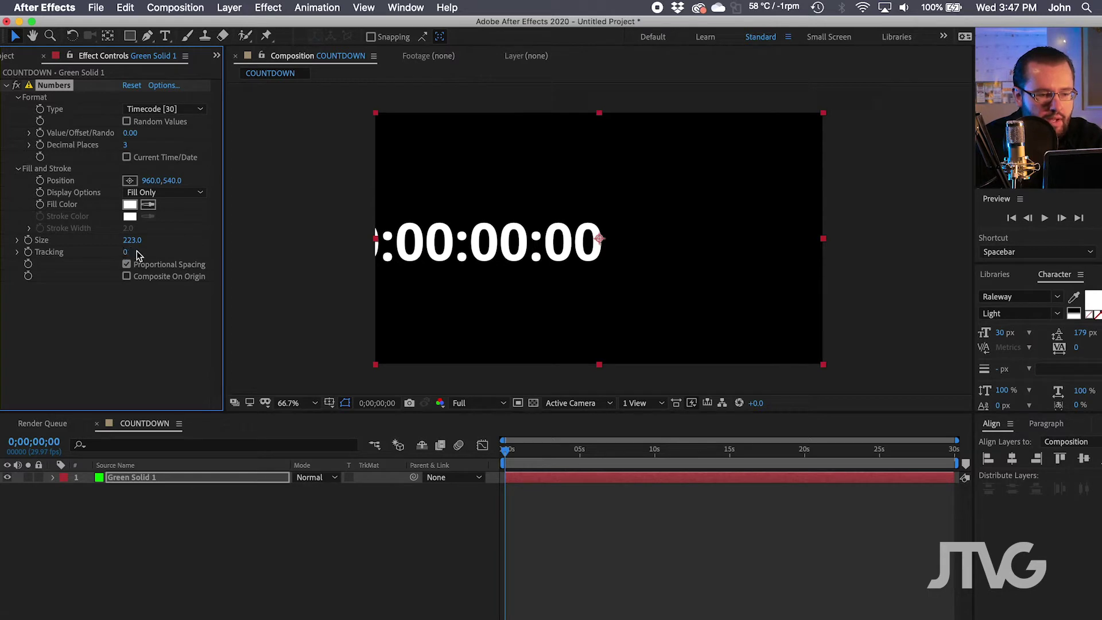
click(127, 265)
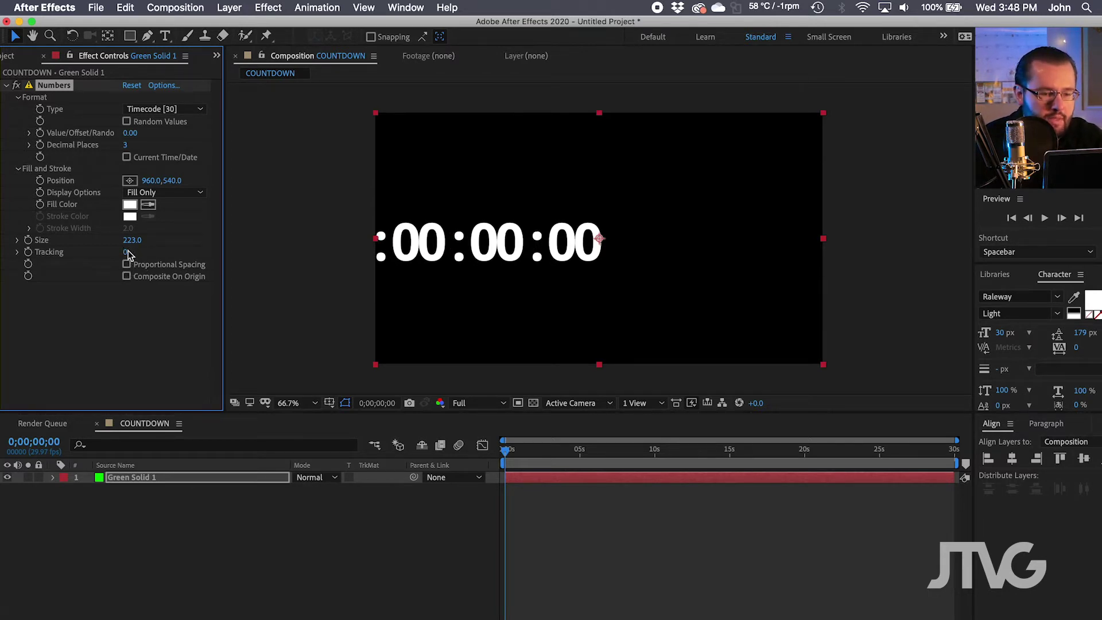
drag(123, 253, 132, 252)
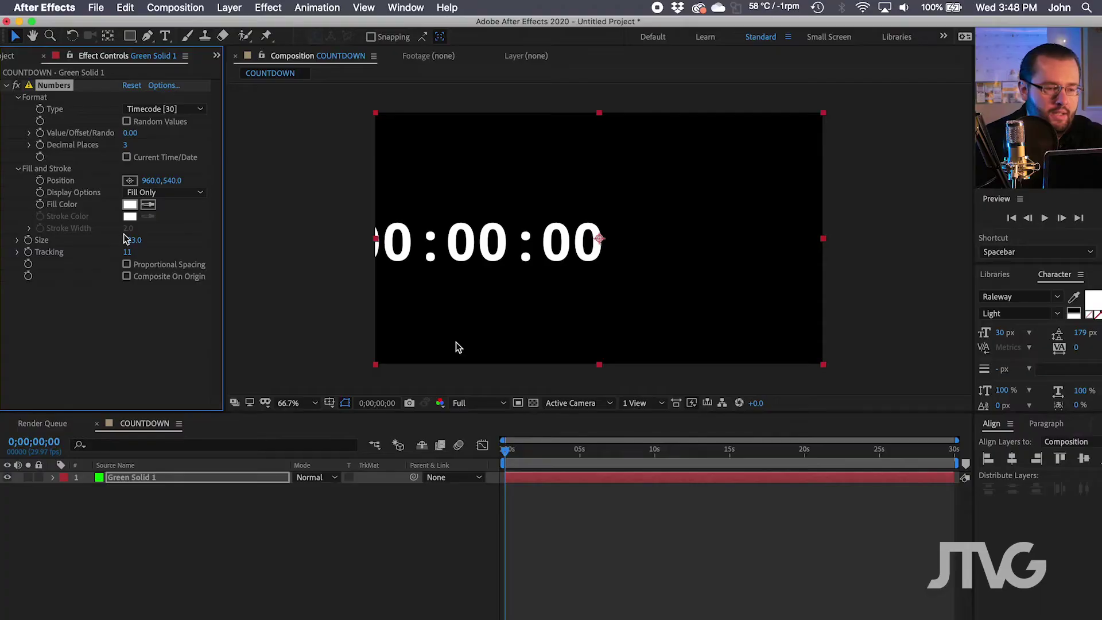
drag(132, 240, 170, 244)
drag(151, 180, 572, 200)
drag(566, 453, 722, 450)
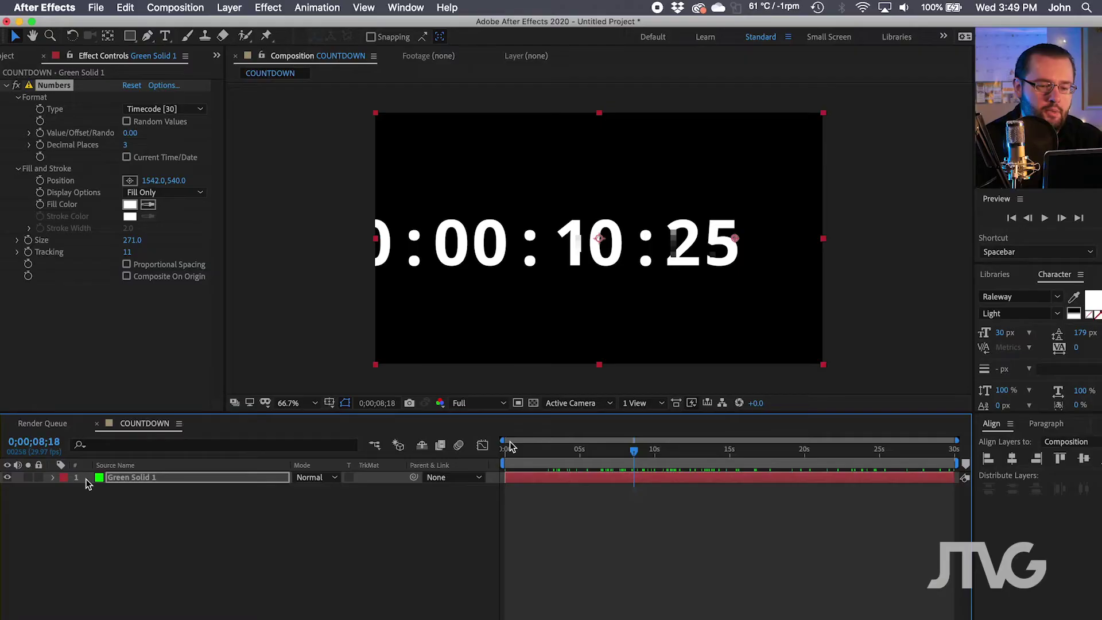
click(129, 477)
key(Home)
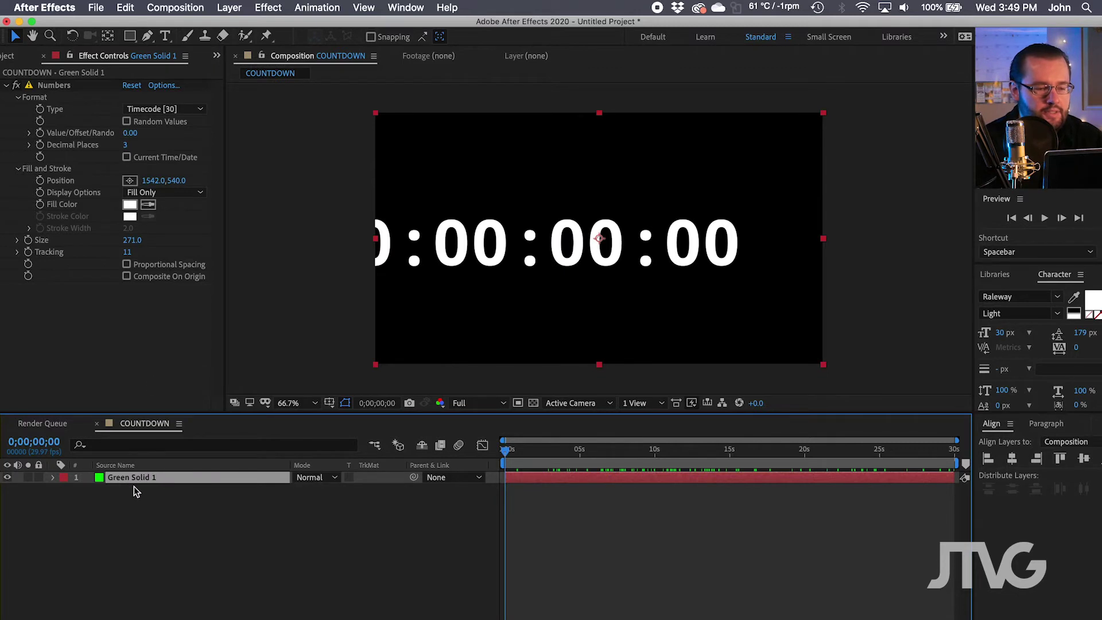
- Pre-compose Green Solid 1 as COUNTDOWN PRE-COMP, moving all attributes into it
click(230, 8)
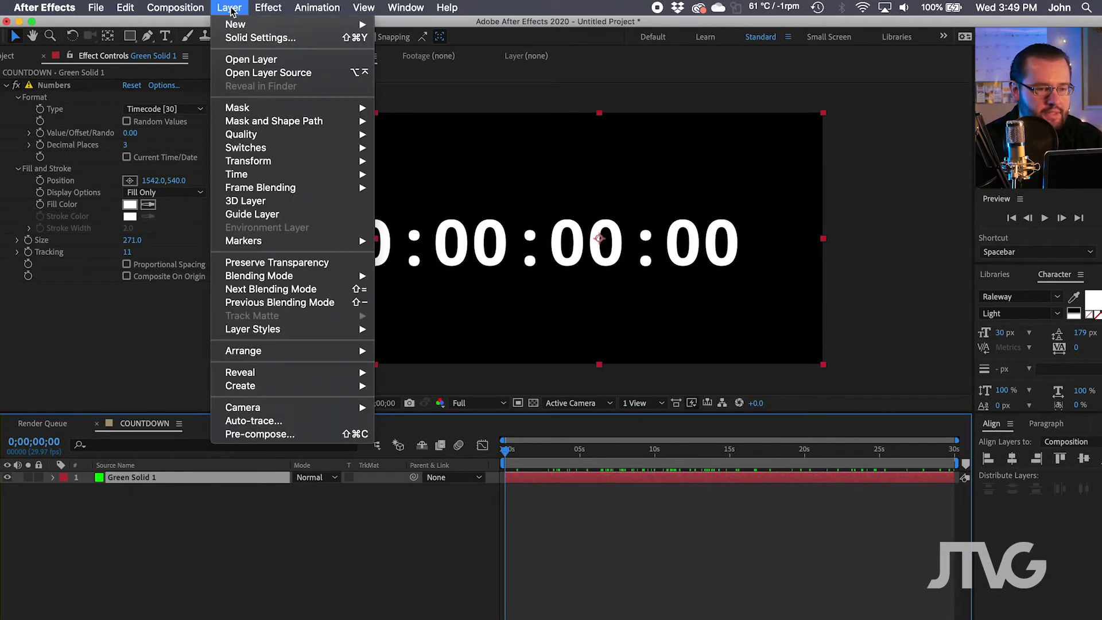
click(250, 434)
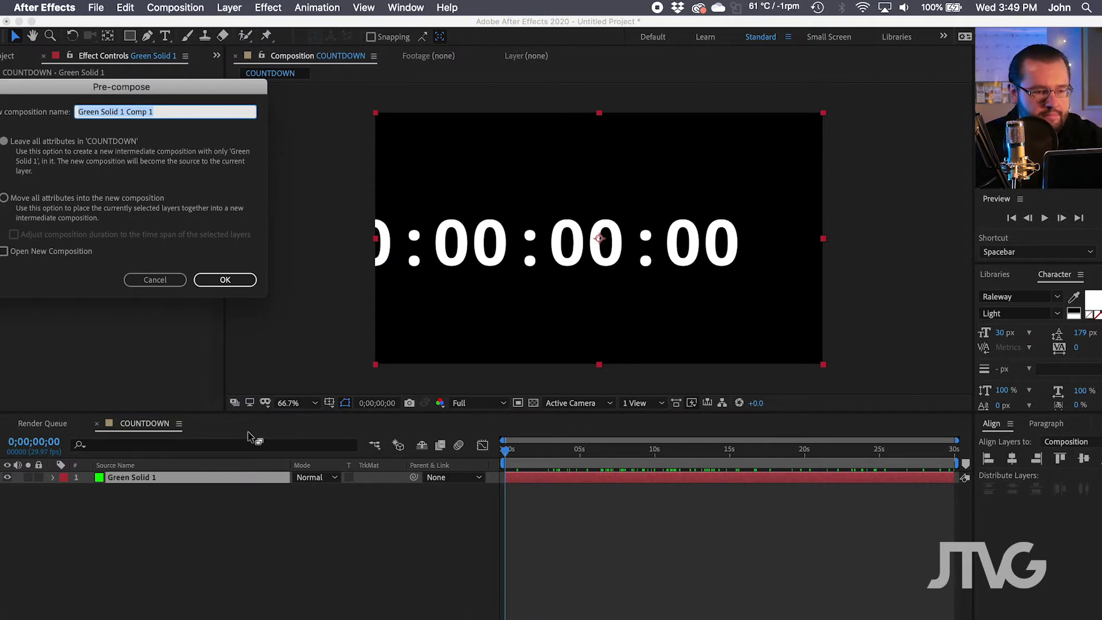
click(26, 195)
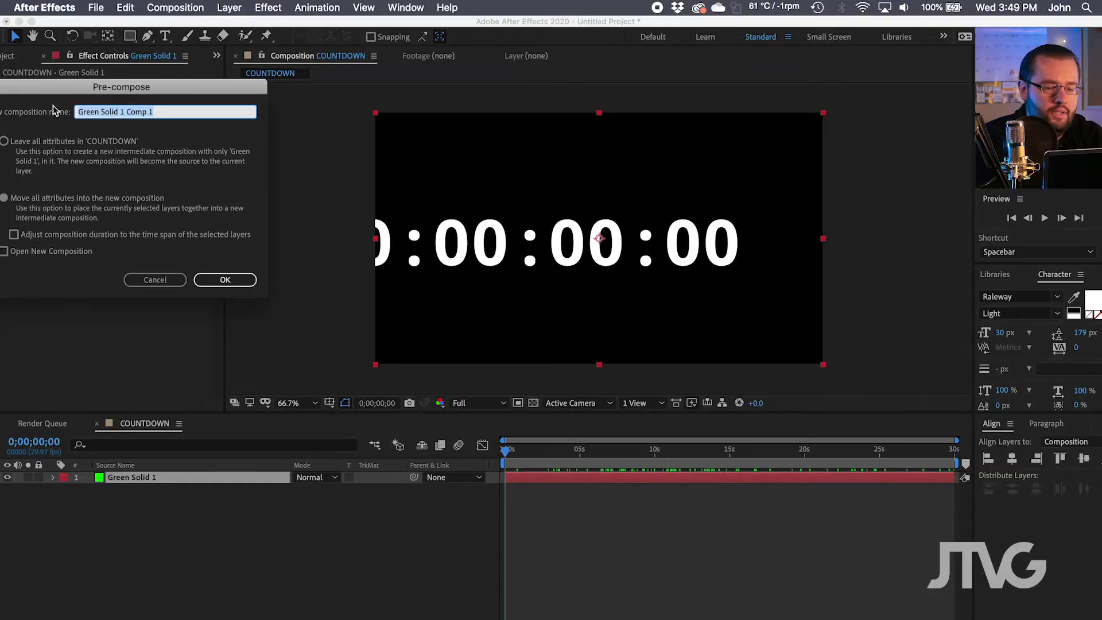
text(COUNTDOWN PRE-COMP)
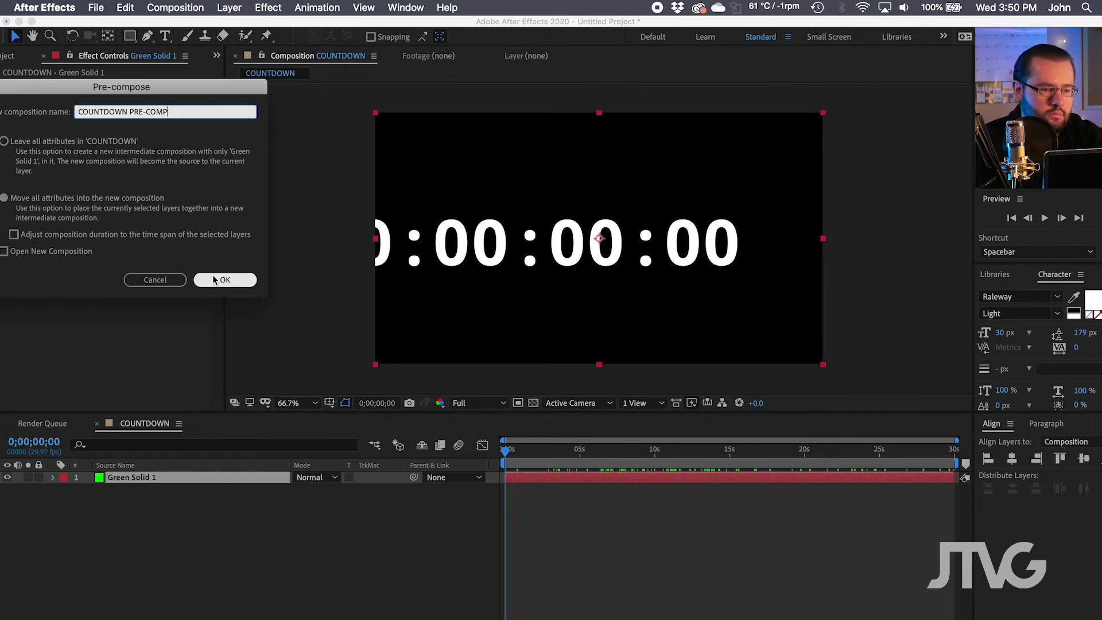
click(213, 278)
- Reselect the COUNTDOWN PRE-COMP layer and show the Project panel
click(224, 540)
click(145, 478)
click(123, 253)
key(super+0)
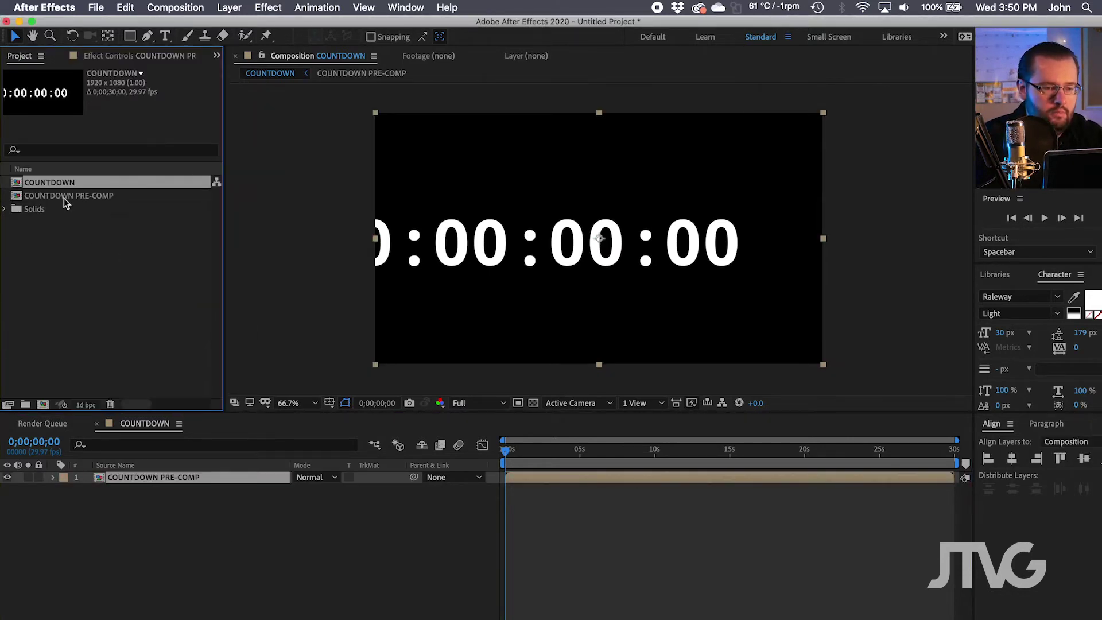
- Inspect the Solids folder and pre-comp item, then return to the COUNTDOWN timeline
click(46, 205)
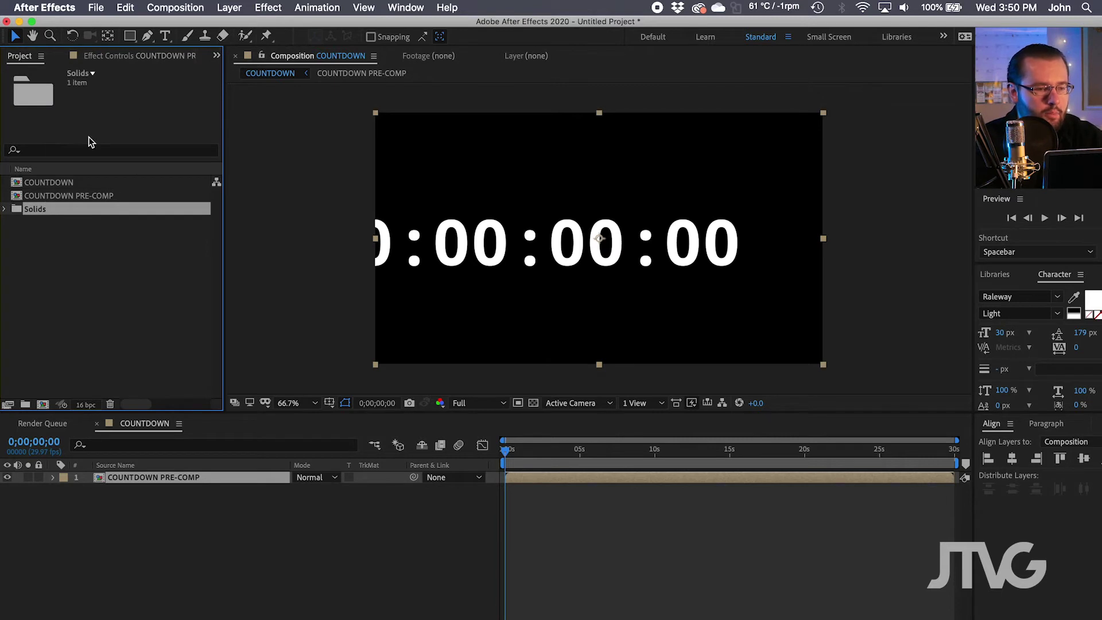
click(40, 196)
click(51, 182)
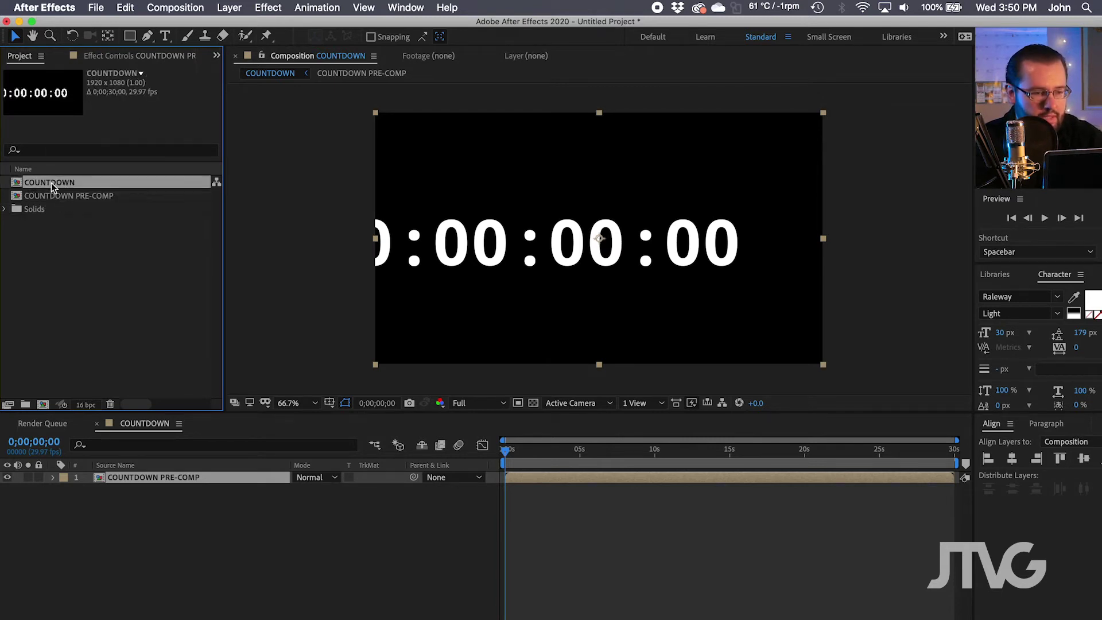
click(208, 458)
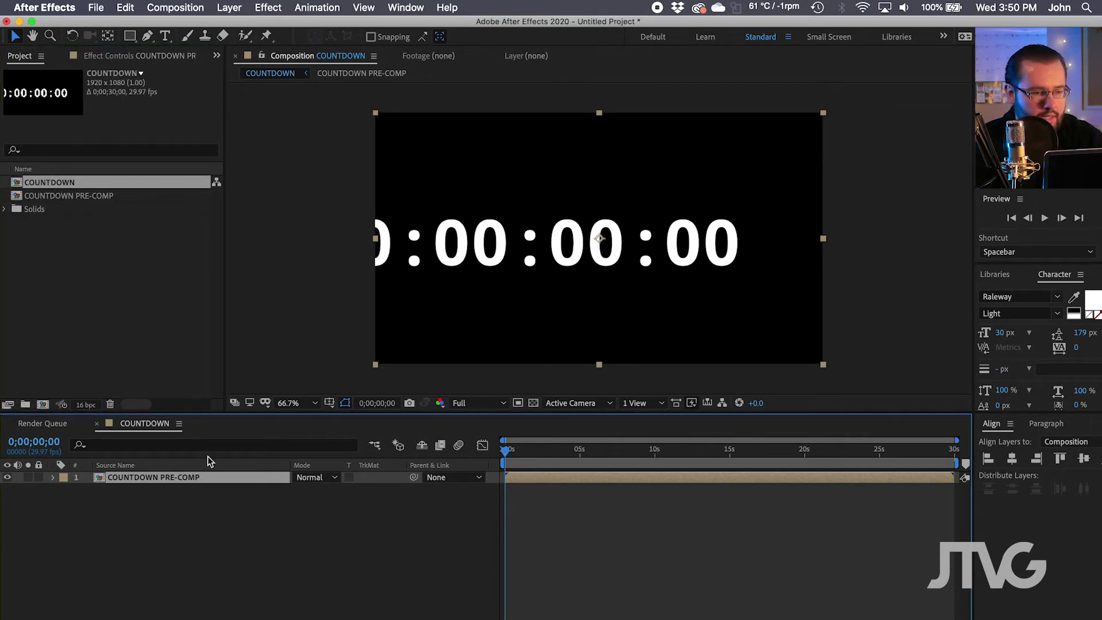
- Time-reverse the COUNTDOWN PRE-COMP layer so the timecode counts down from 00:00:30:00
right_click(160, 477)
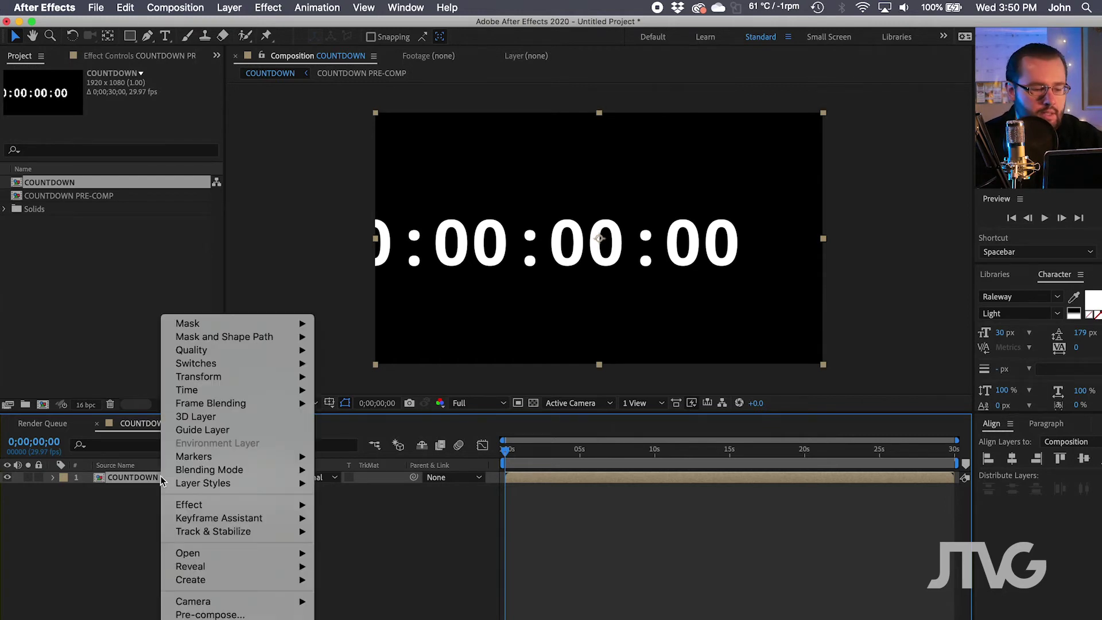
mouse_move(229, 391)
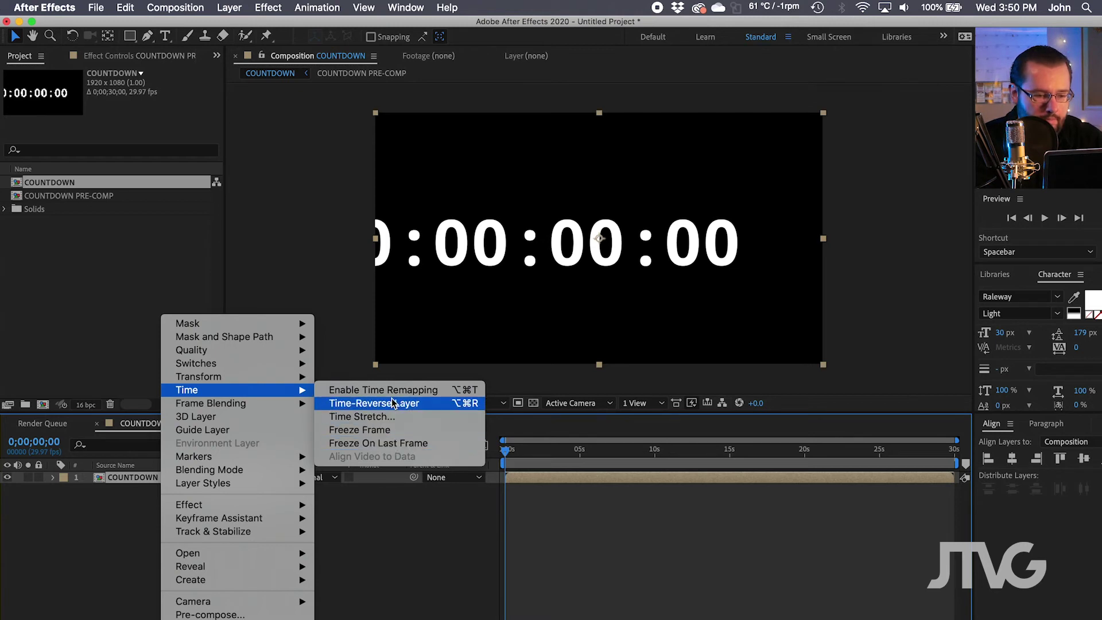
click(391, 402)
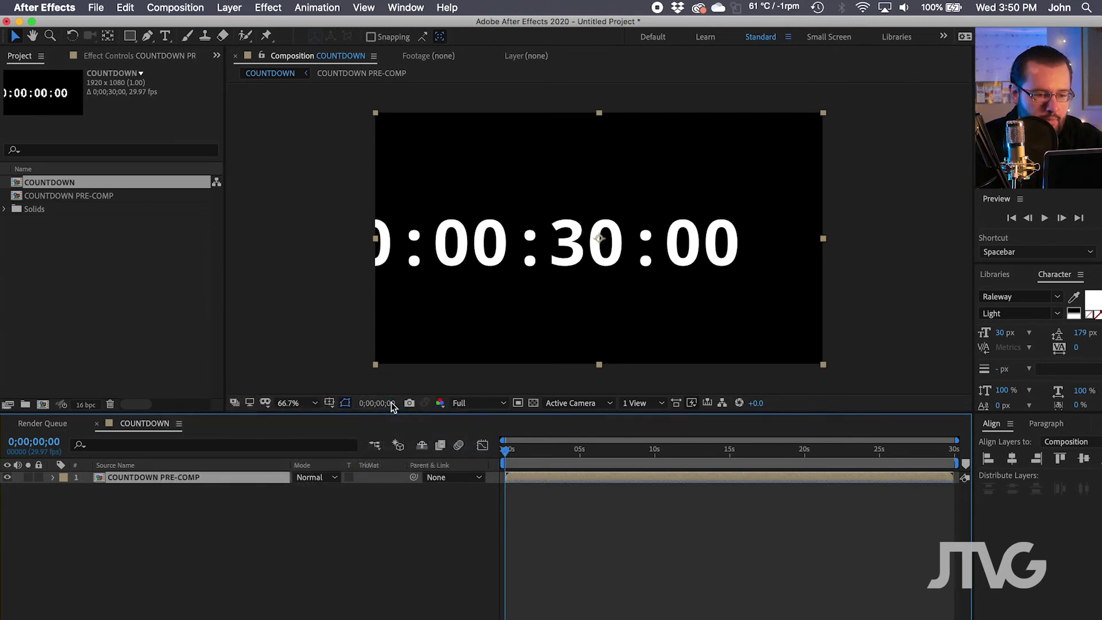
click(400, 537)
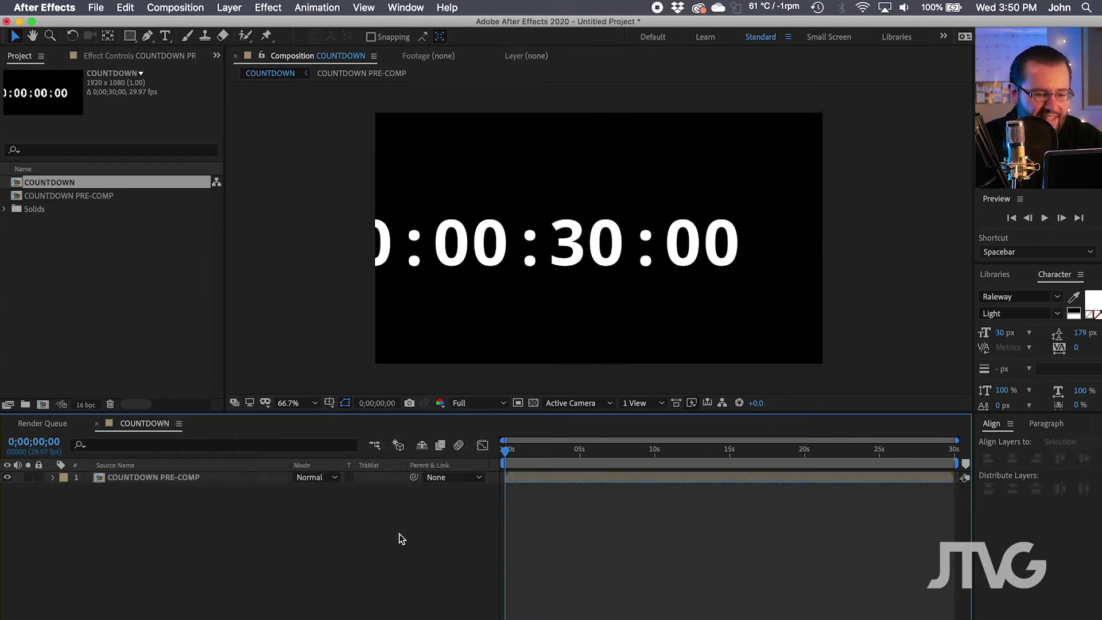
- Draw a rectangle mask around the seconds and frames digit pairs
drag(570, 448, 919, 453)
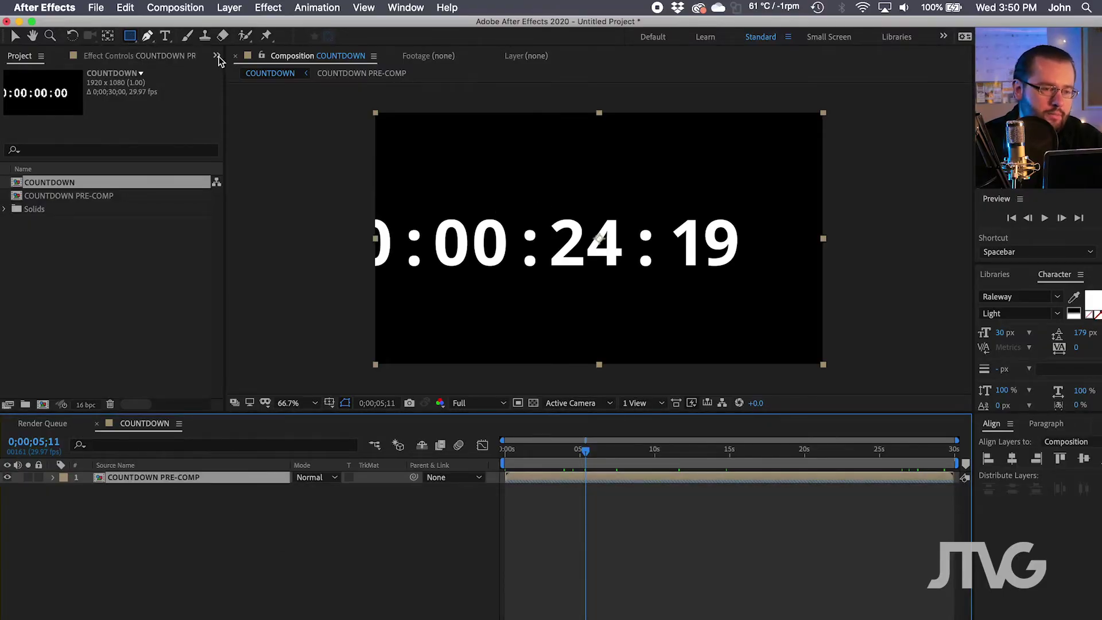
drag(544, 207, 748, 281)
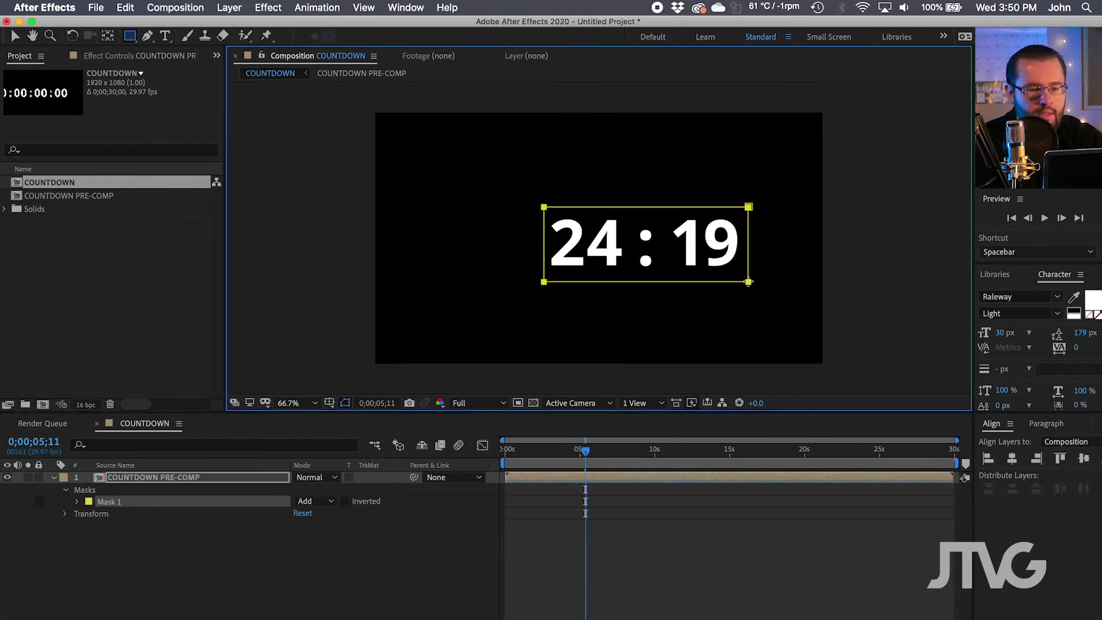
click(691, 550)
- Preview the masked countdown, toggling the transparency grid, and reselect Mask 1
drag(614, 449, 552, 449)
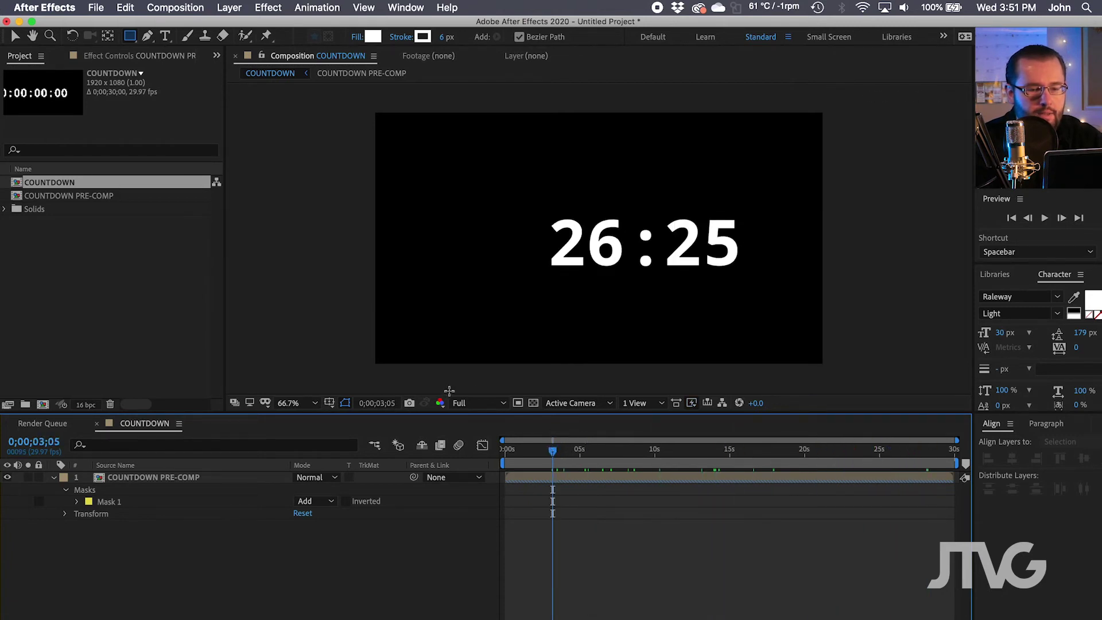
click(529, 404)
click(529, 404)
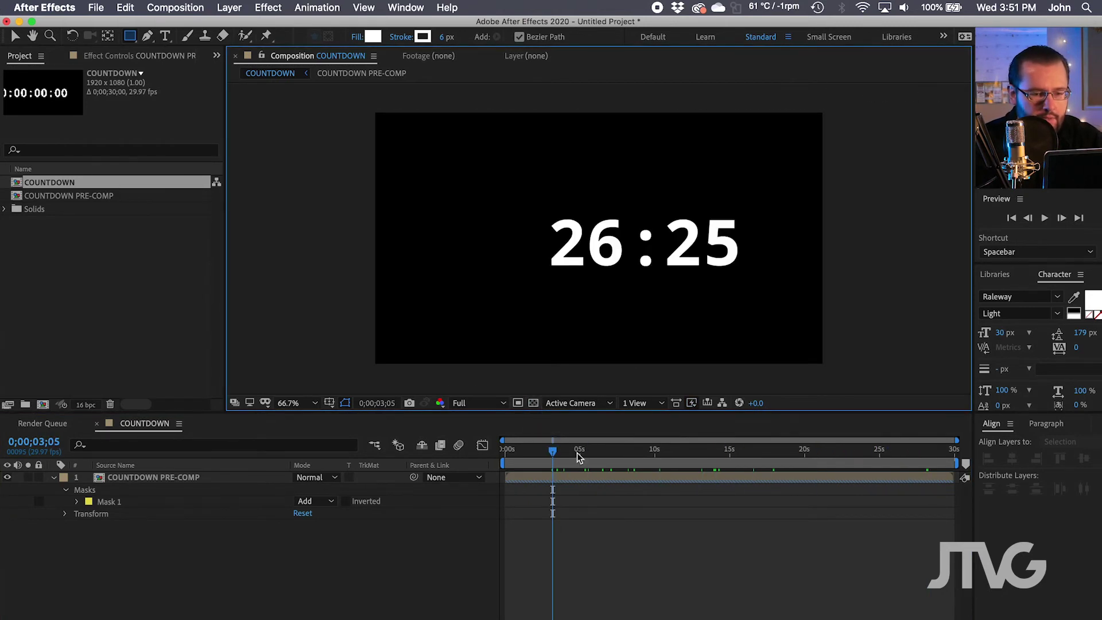
drag(576, 453, 654, 449)
click(123, 502)
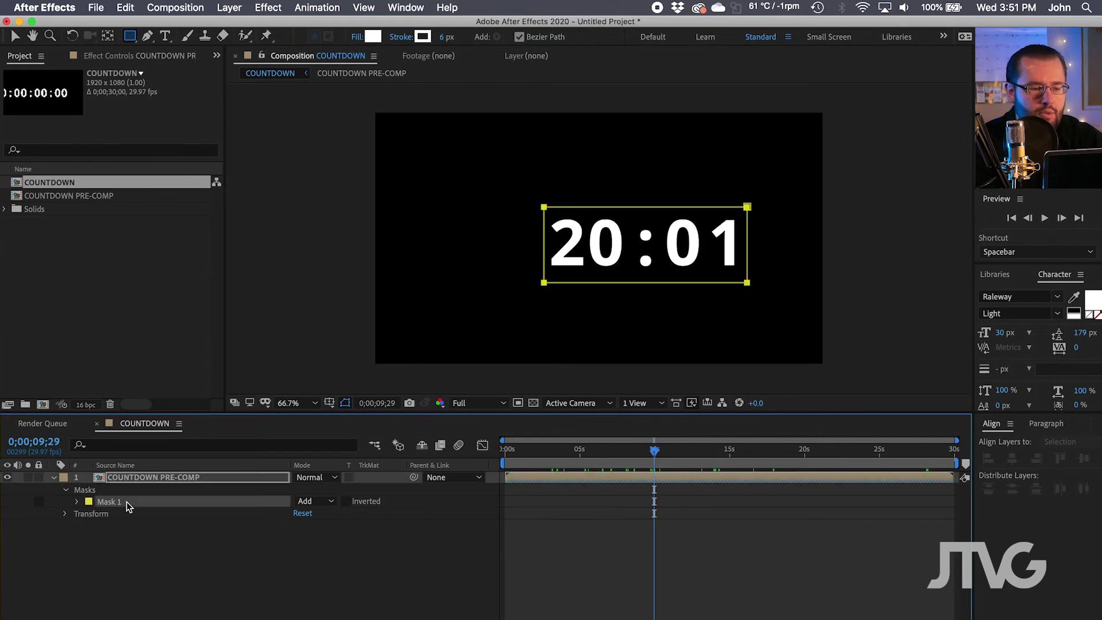
- Drag the masked COUNTDOWN PRE-COMP layer up and to the right in the frame
drag(647, 451, 530, 450)
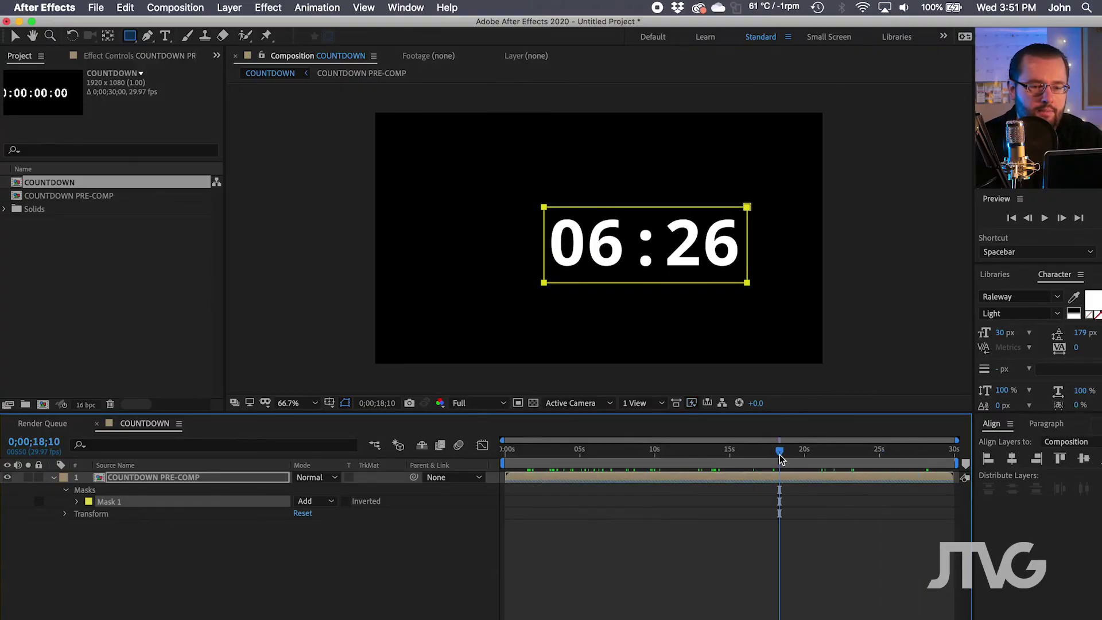
click(149, 481)
key(v)
drag(627, 249, 578, 248)
key(Return)
drag(653, 247, 739, 205)
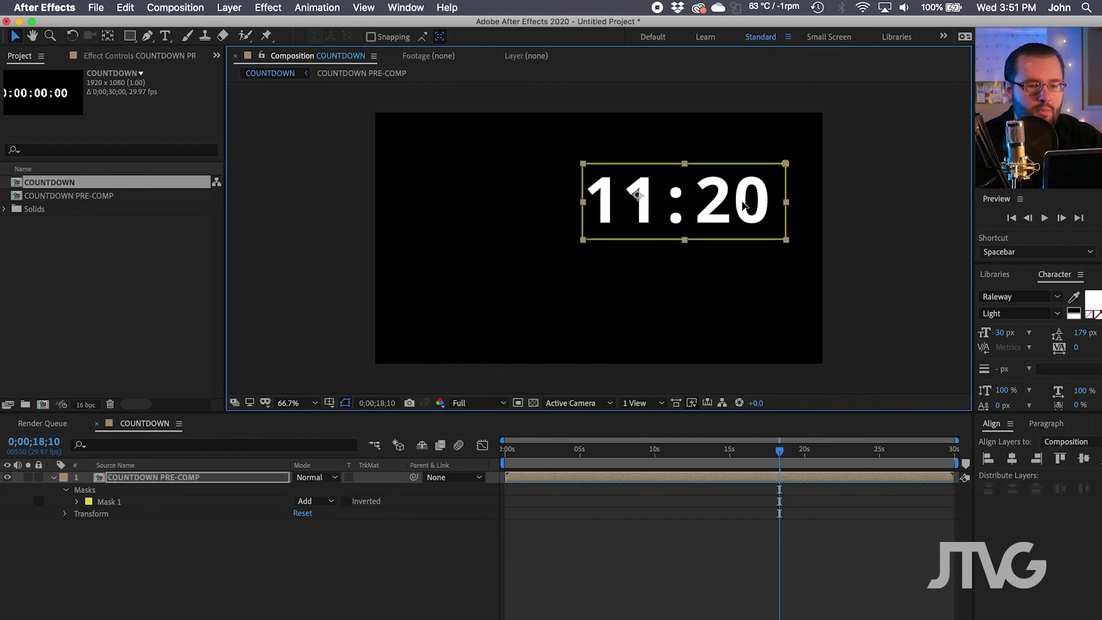